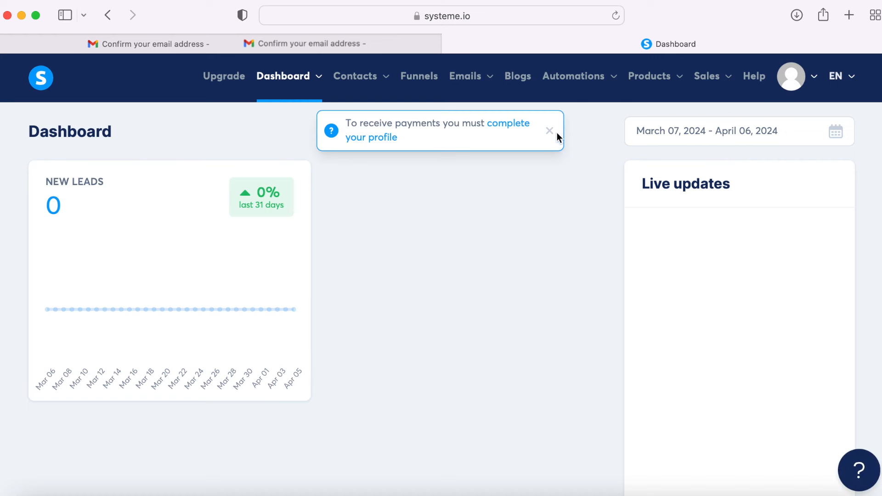
Step: Create a funnel named CookBook with the Build an audience goal and U.S. Dollar as its currency
left_click(550, 131)
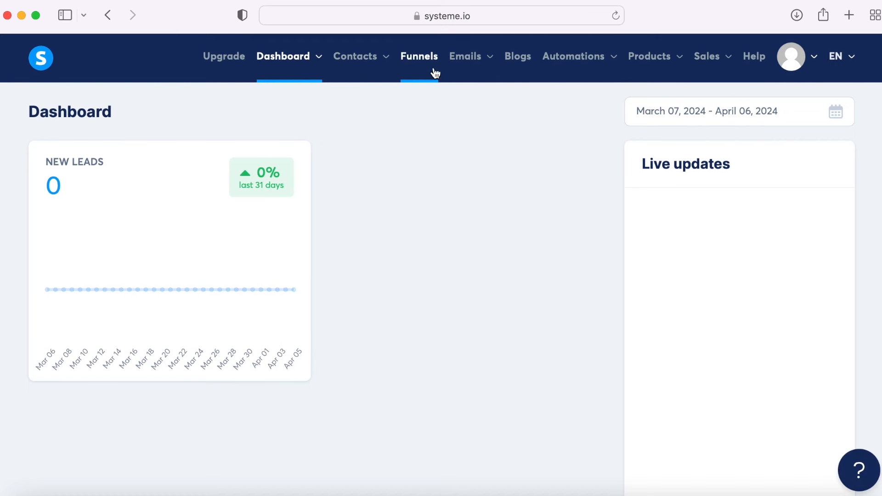
left_click(431, 64)
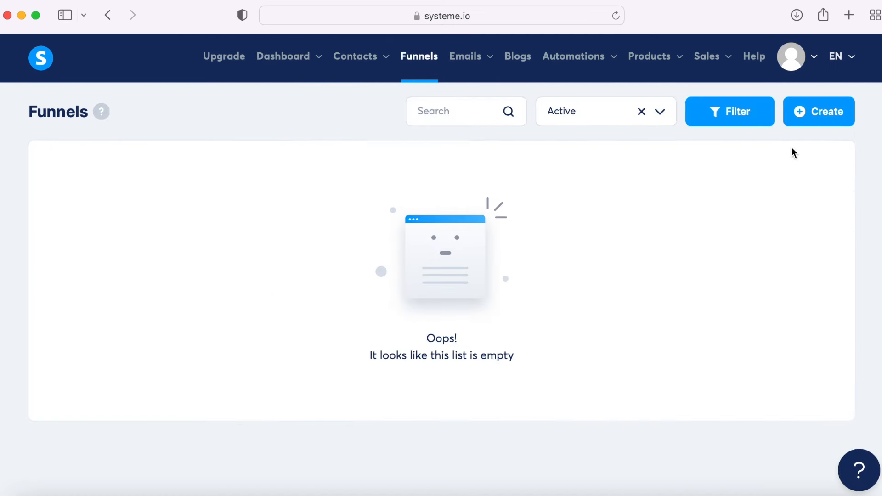
left_click(808, 124)
type("Co")
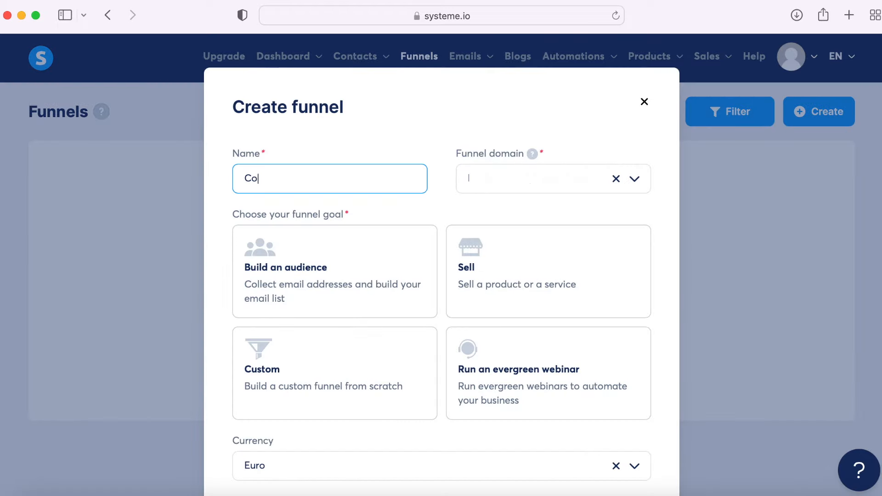
type("okBook")
left_click(291, 271)
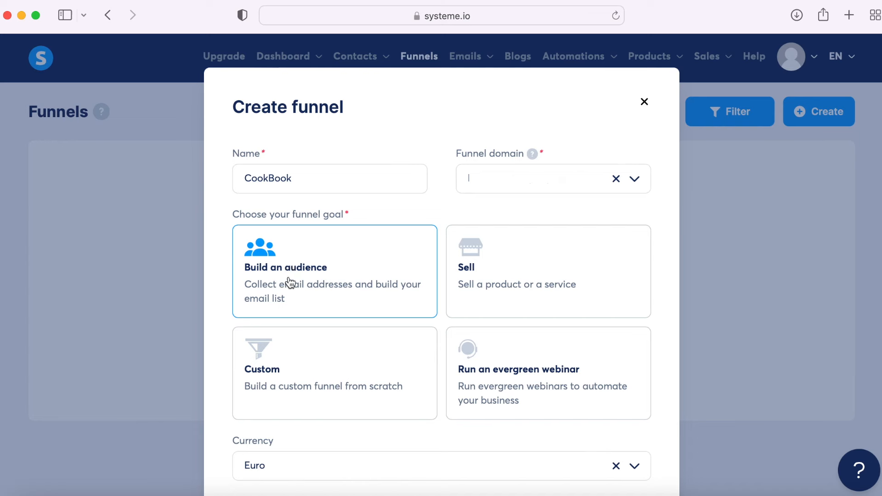
left_click(617, 467)
scroll(643, 409, "down", 3)
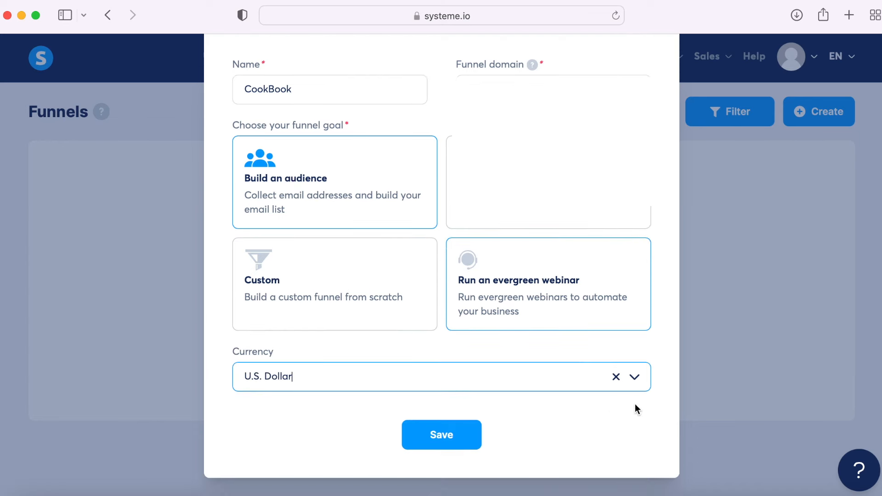
left_click(447, 434)
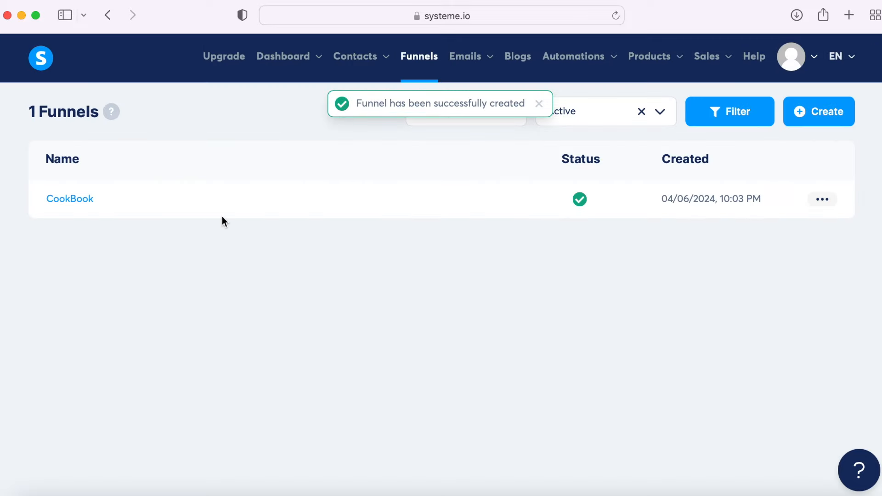
Step: Open the CookBook funnel and apply the free ebook template "9 Must-Use Tools For SMM" to its squeeze page
left_click(82, 198)
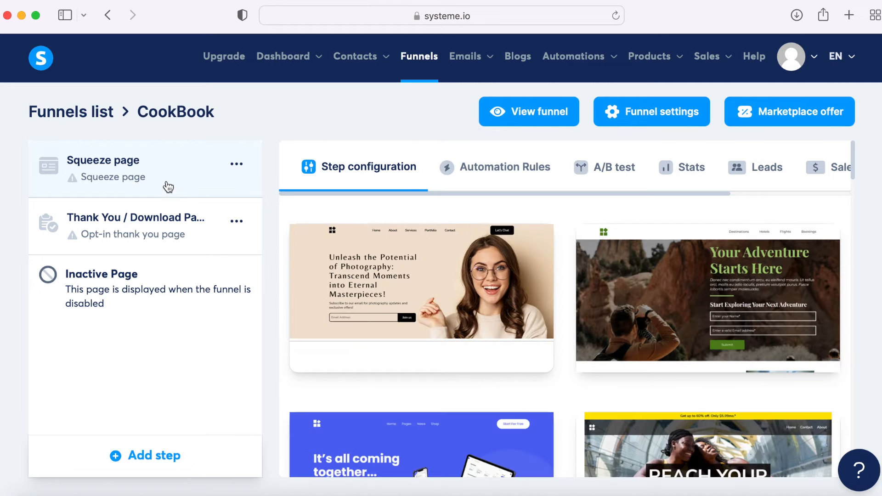
scroll(560, 237, "down", 1)
scroll(560, 237, "down", 15)
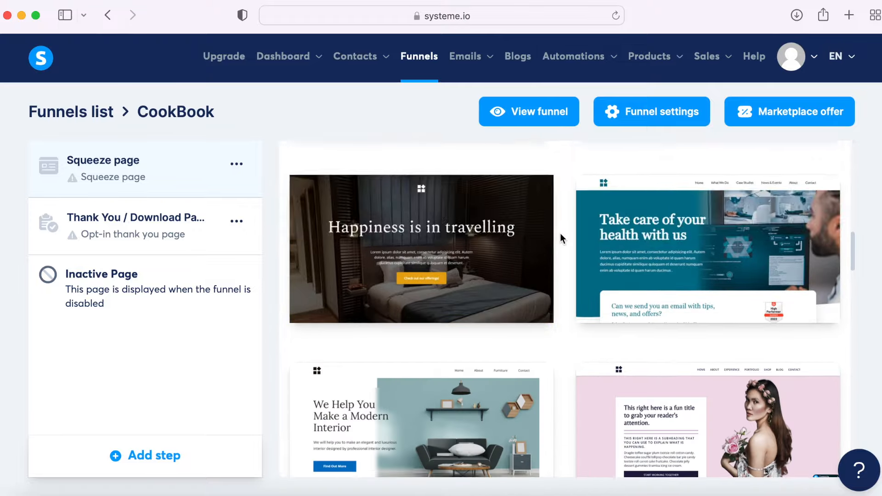
scroll(561, 236, "down", 15)
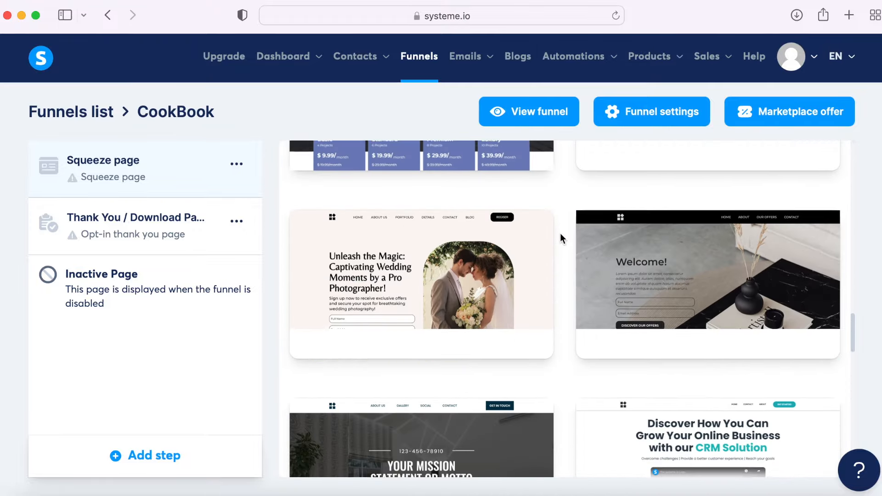
scroll(560, 233, "down", 10)
left_click(372, 201)
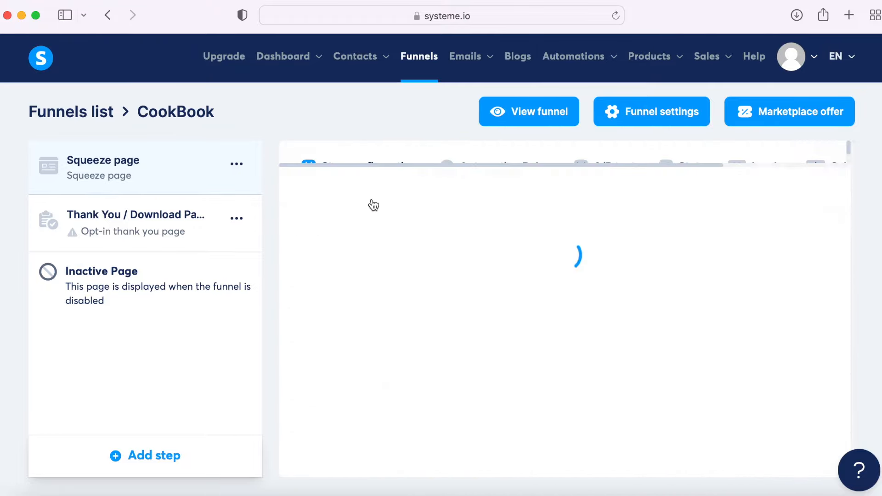
Step: Rename the squeeze page step as Vegan CookBook
double_click(376, 249)
triple_click(376, 248)
type("Vegan CookBook")
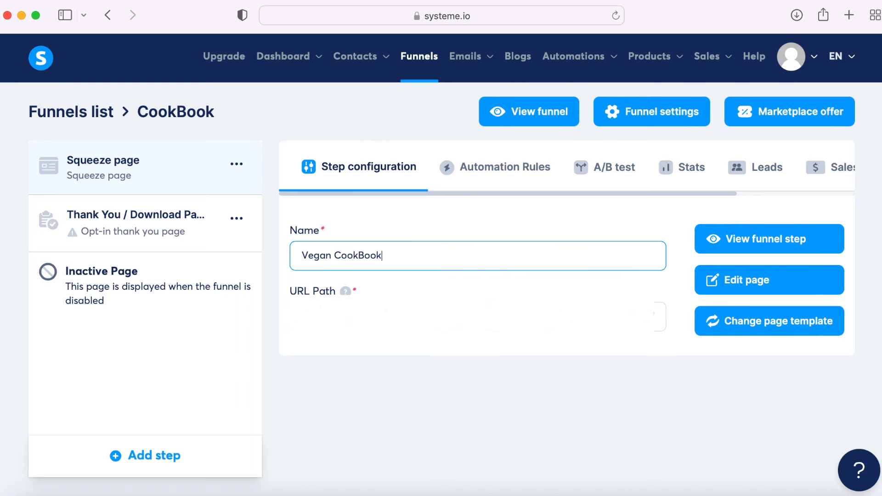
Step: Open the squeeze page for editing and delete the header section containing the logo and navigation links
left_click(765, 288)
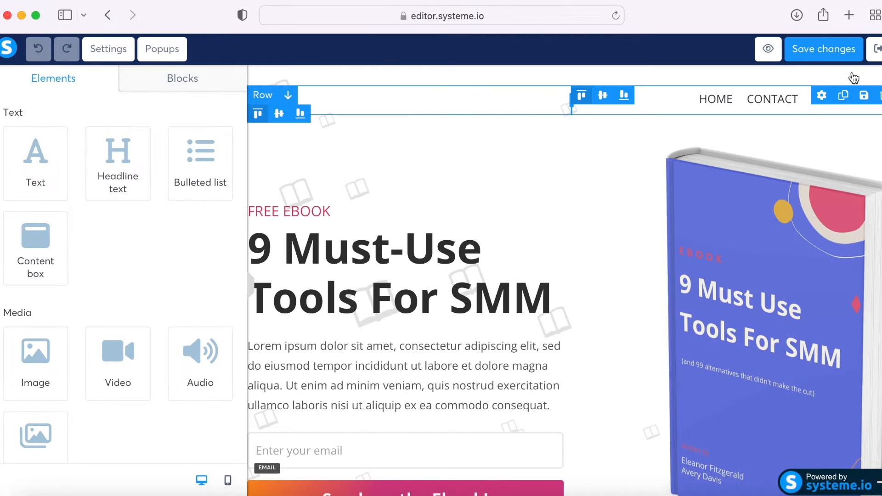
left_click(879, 74)
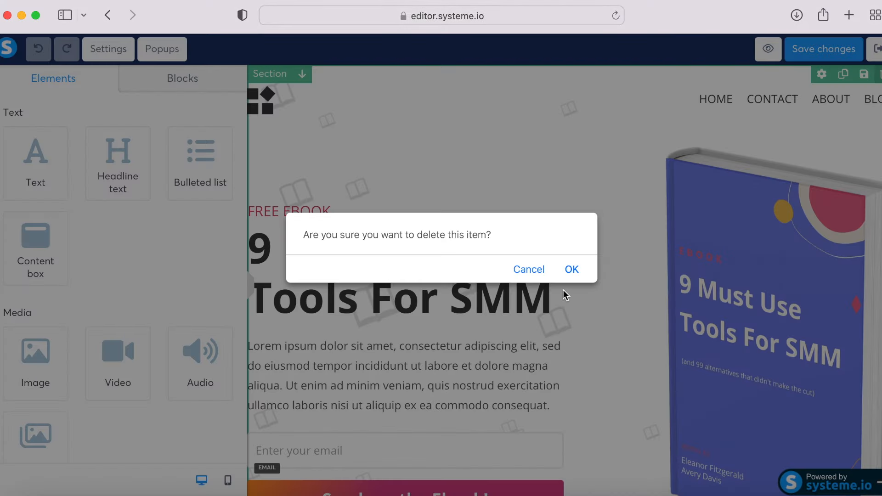
left_click(569, 270)
Step: Replace the squeeze page's main headline with "Vegan eBook"
triple_click(548, 246)
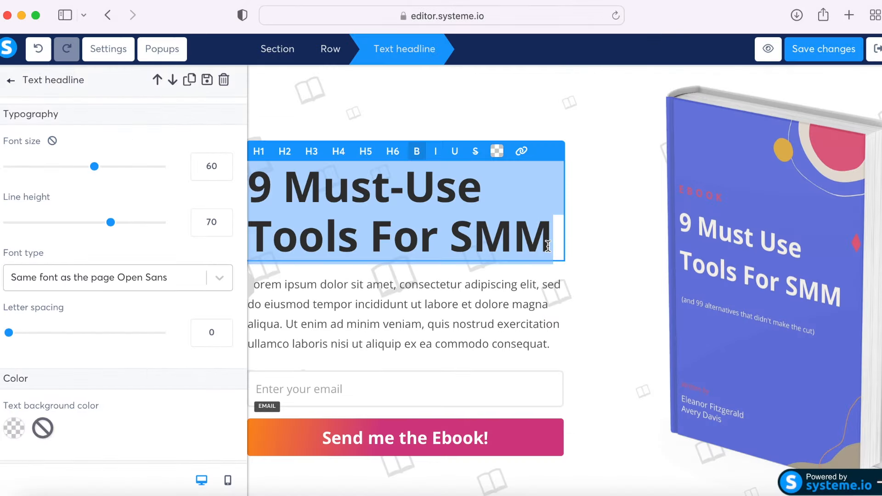
type("Vegan eBook")
left_click(632, 246)
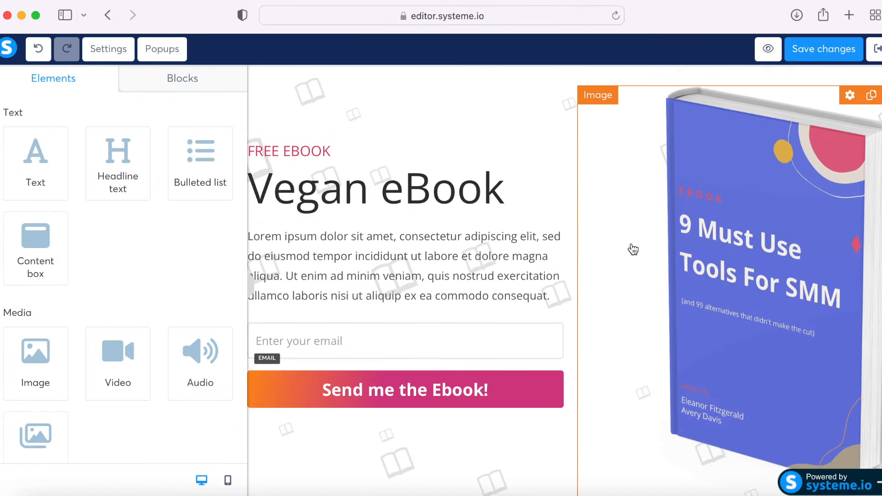
Step: Replace the paragraph under the headline with "Receive your free vegan eBook with tantalizing and appetizing recipes that will make your mouth water."
triple_click(546, 275)
type("Receive your free vegan eBook with tantalizing and appetizing recipes that will make your mouth water.")
left_click(589, 83)
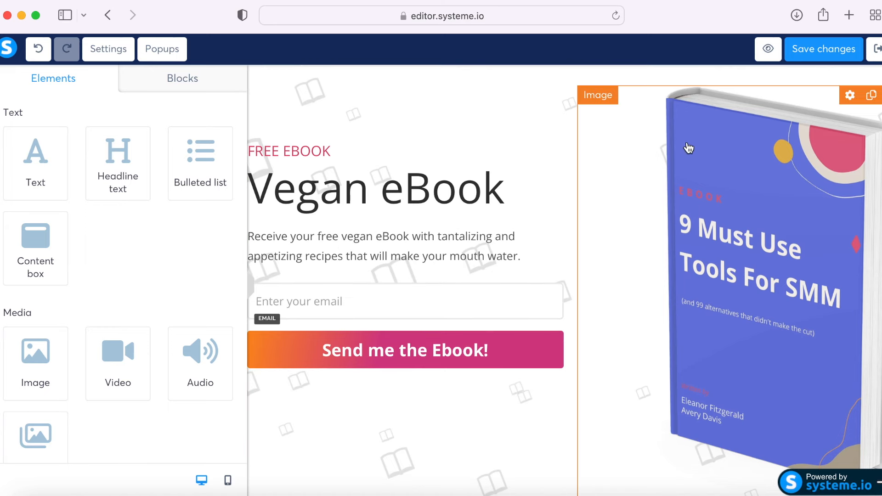
Step: Replace the book cover image on the squeeze page with Designer-3.png from the Downloads folder
left_click(735, 207)
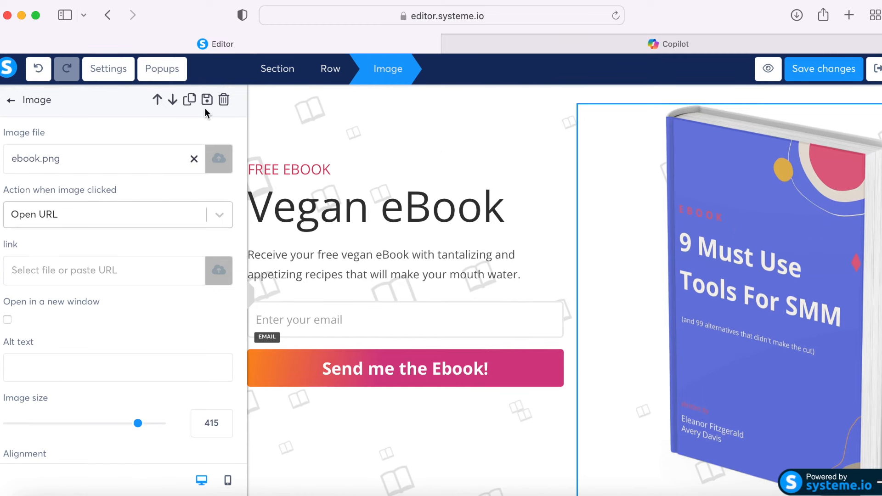
left_click(219, 166)
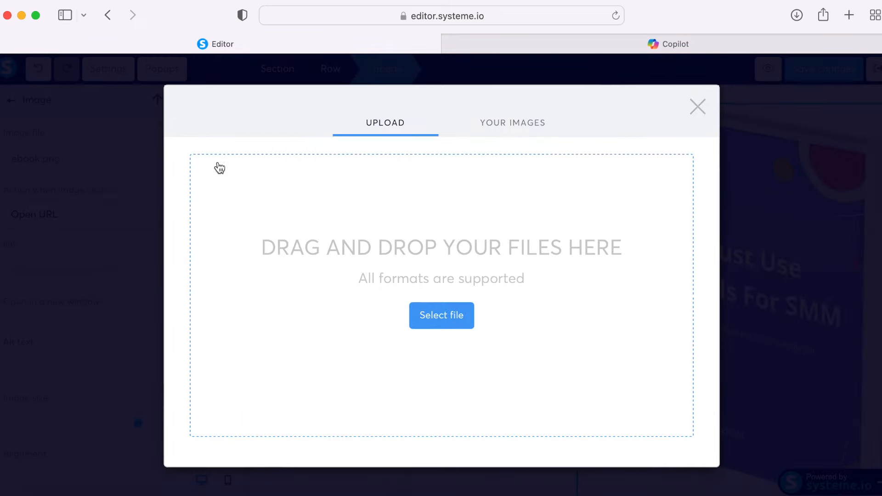
left_click(27, 490)
left_click(589, 460)
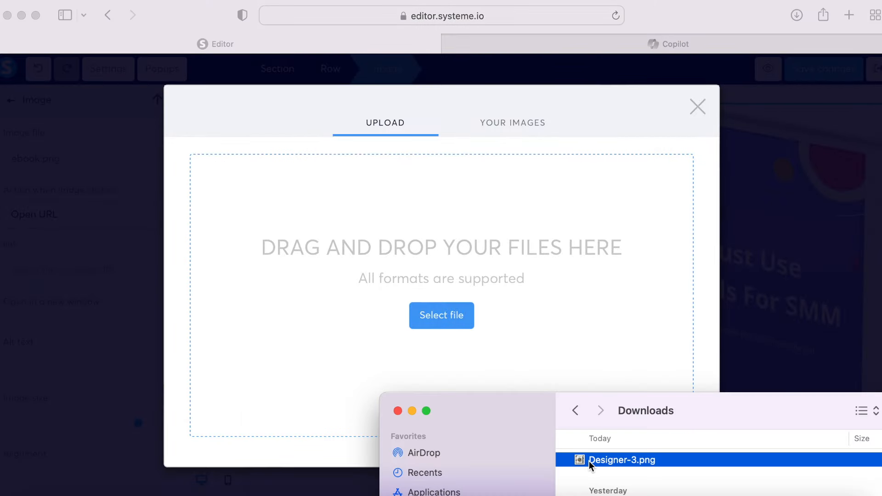
left_click_drag(588, 461, 496, 334)
left_click(670, 473)
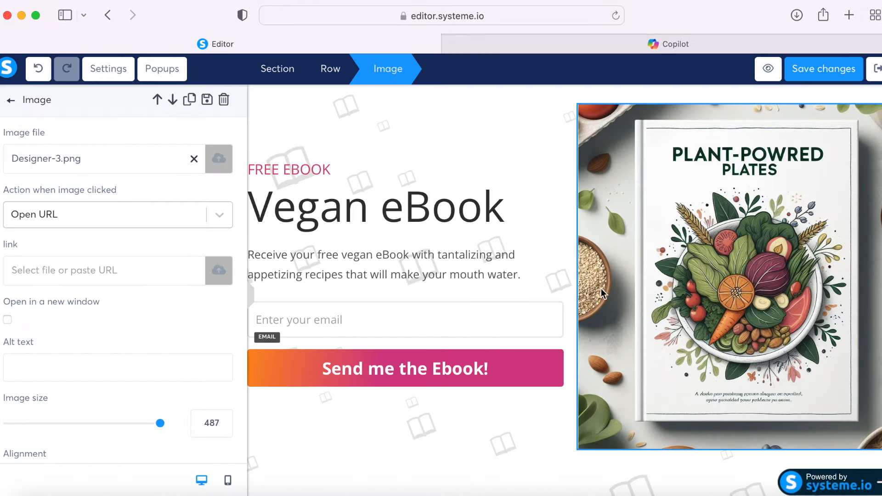
Step: Preview the squeeze page in its own browser tab and return to the editor
left_click(764, 70)
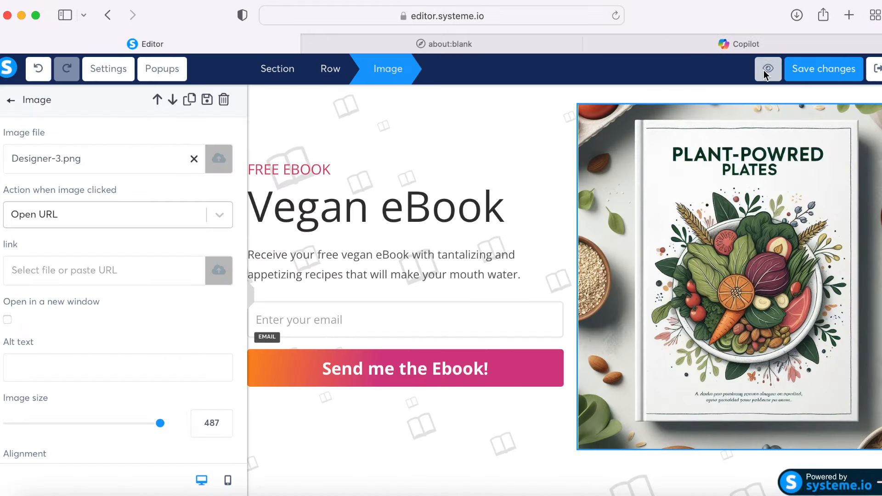
left_click(343, 41)
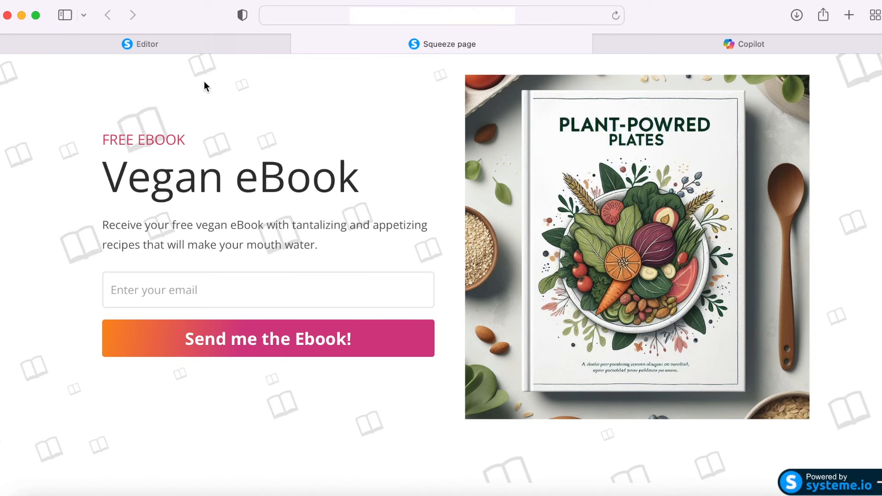
left_click(210, 46)
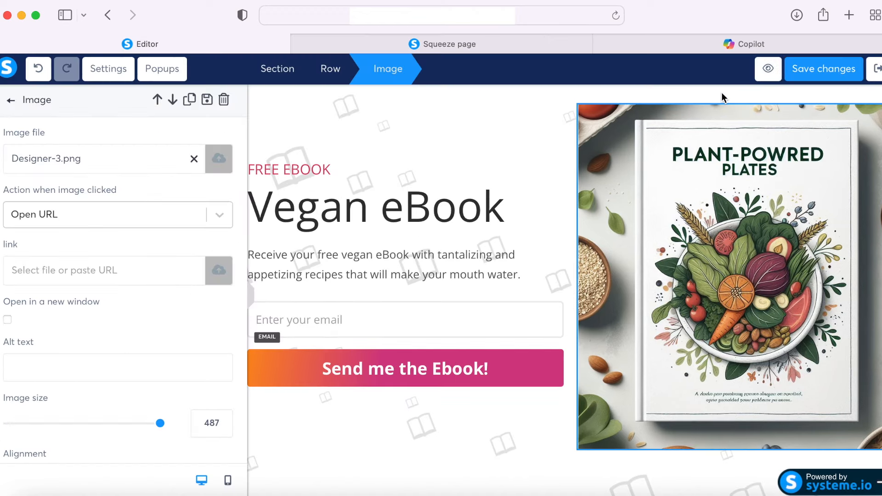
Step: Exit the page editor and apply the "Thank you for registering!" template to the Thank You / Download page
left_click(876, 69)
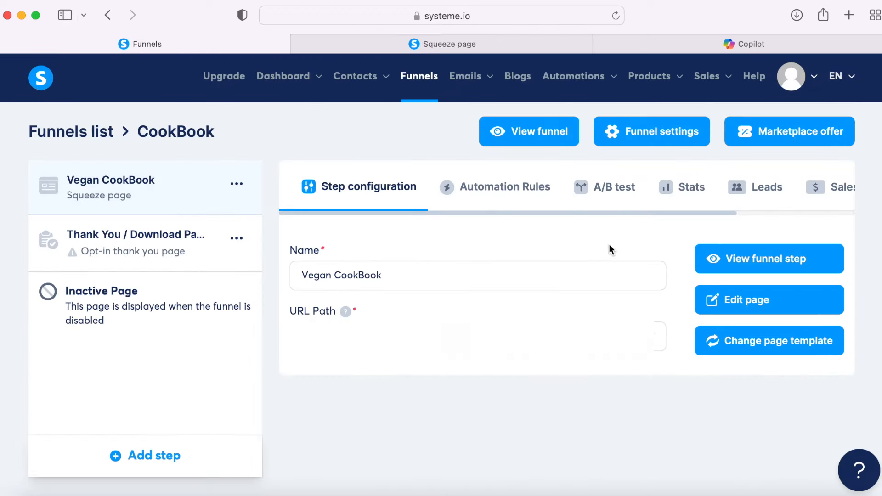
left_click(181, 248)
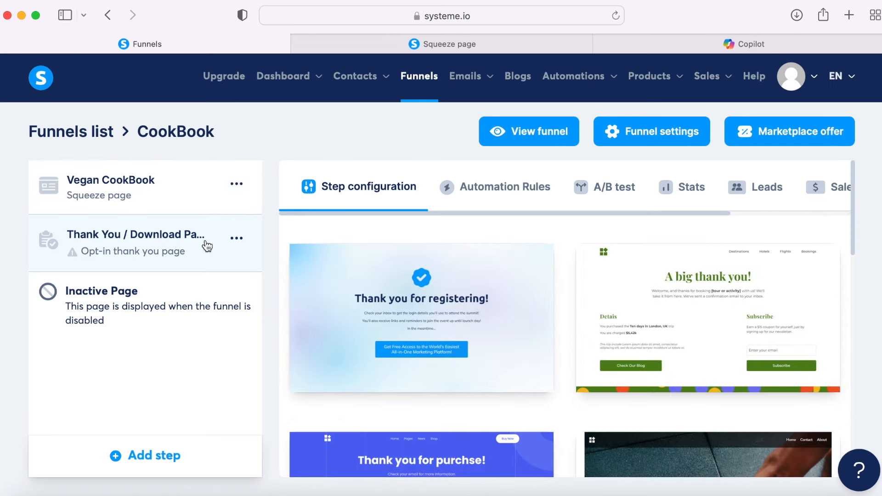
mouse_move(405, 263)
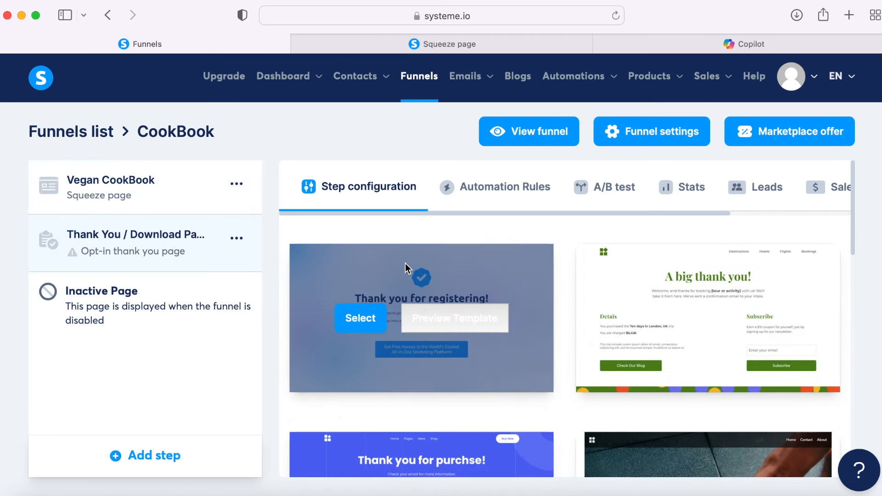
left_click(356, 323)
Step: Open the thank-you page for editing, delete its "Get Free Access to the World's Easiest All-in-One Marketing Platform!" button, and exit the editor
left_click(720, 300)
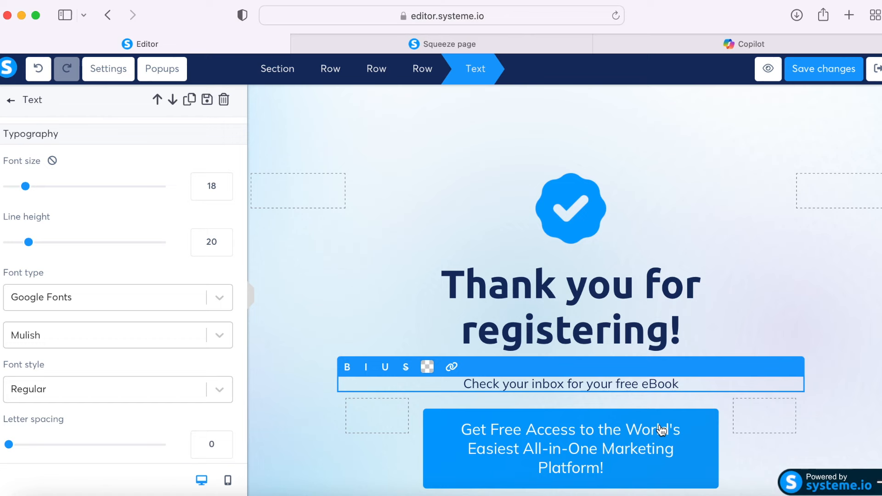
left_click(665, 427)
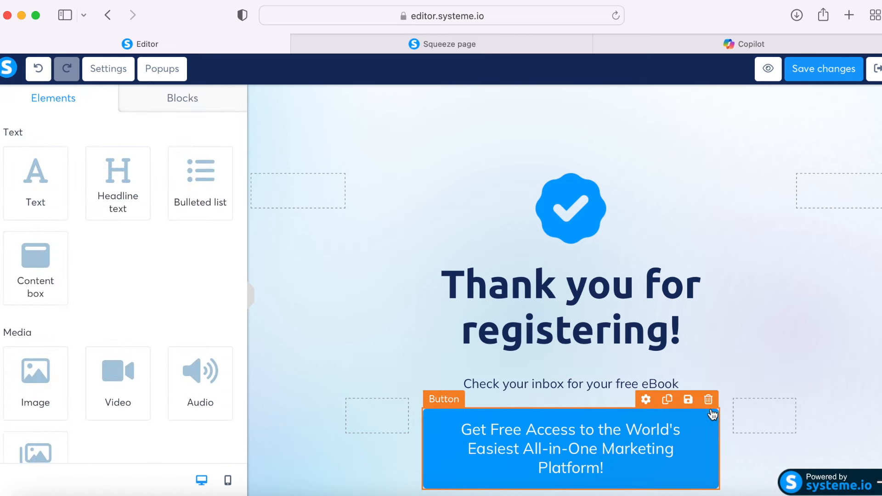
left_click(708, 399)
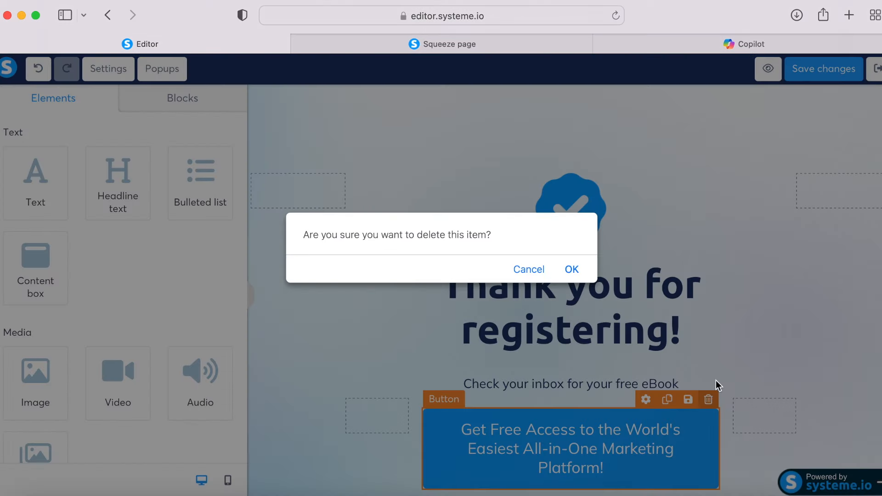
left_click(563, 269)
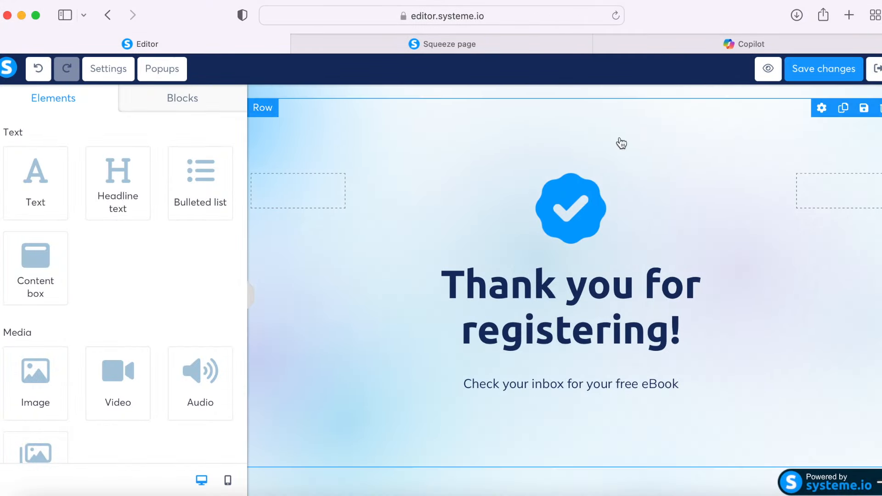
left_click(876, 68)
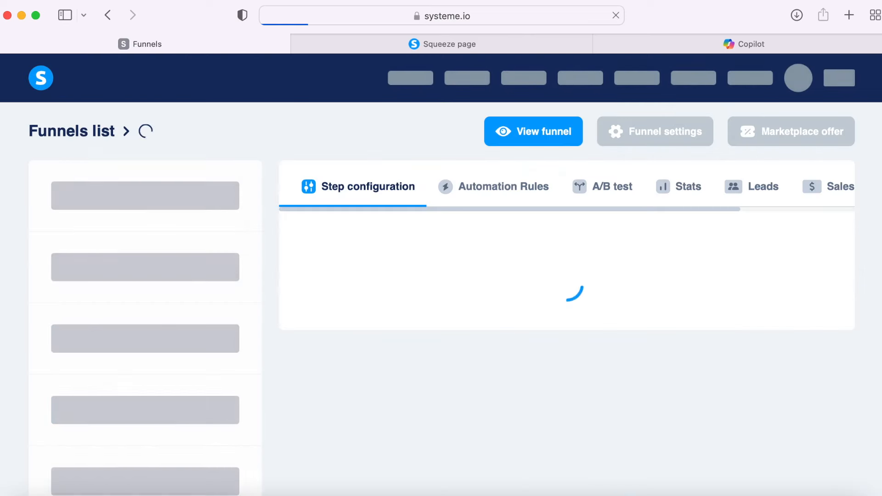
Step: Create an email campaign named eBook, leaving the description empty
mouse_move(474, 85)
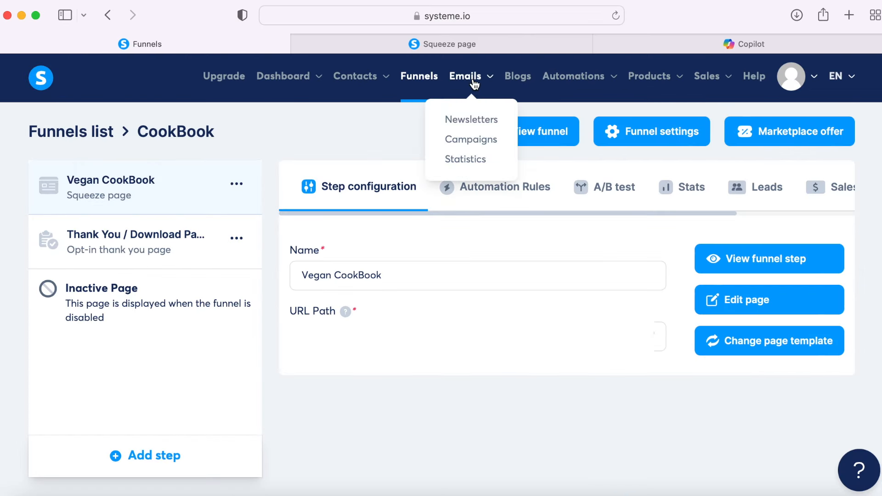
left_click(460, 142)
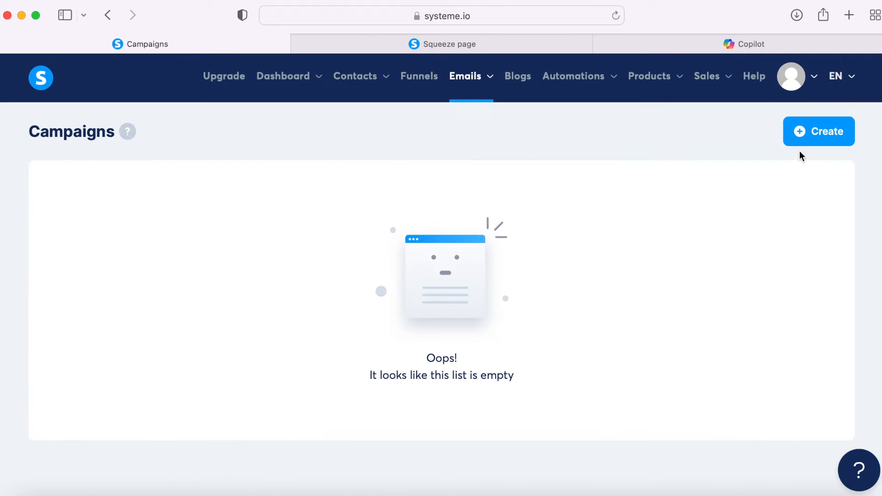
left_click(813, 145)
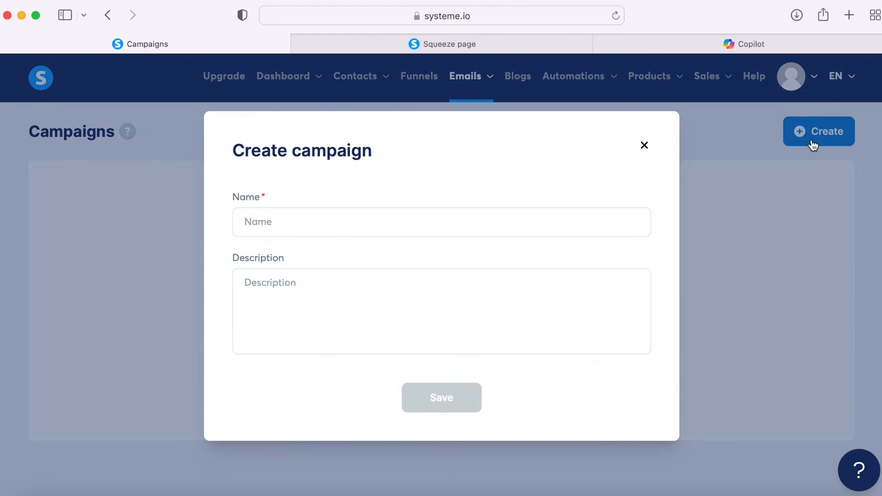
left_click(398, 224)
type("eBook")
left_click(442, 400)
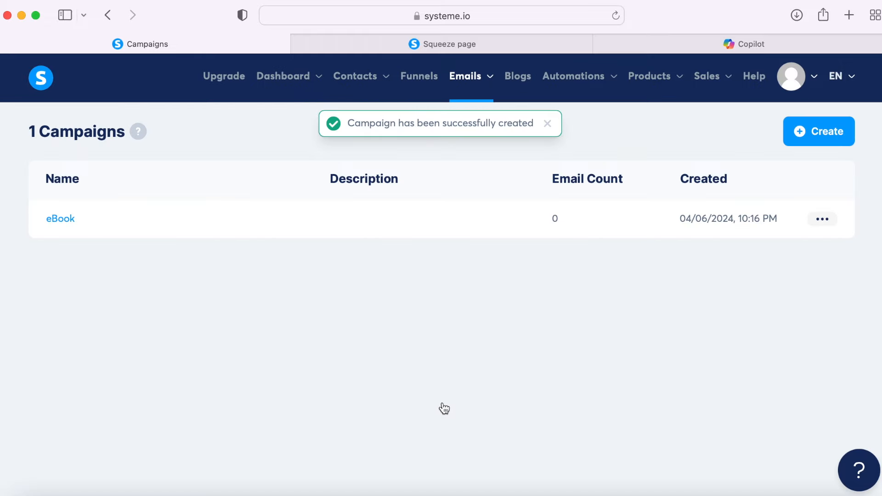
Step: Add an email to the eBook campaign with subject "eBook" and sender name "Lando Health", keeping the classic editor
left_click(63, 219)
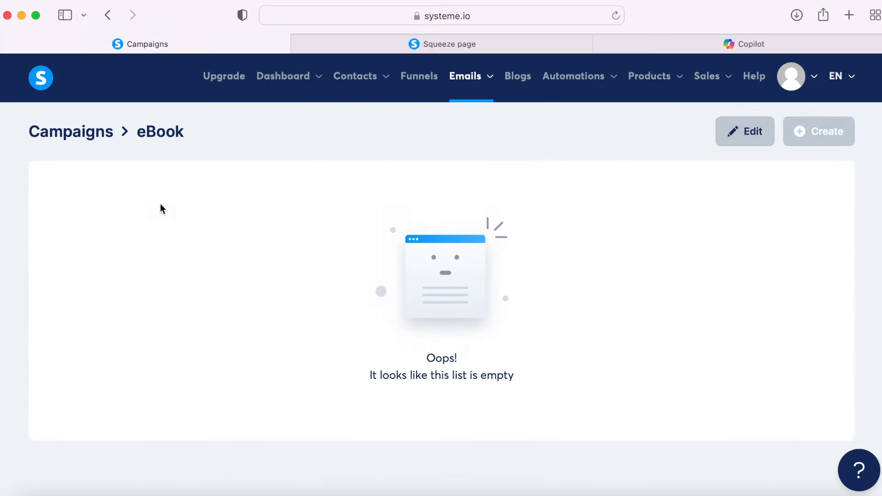
left_click(826, 132)
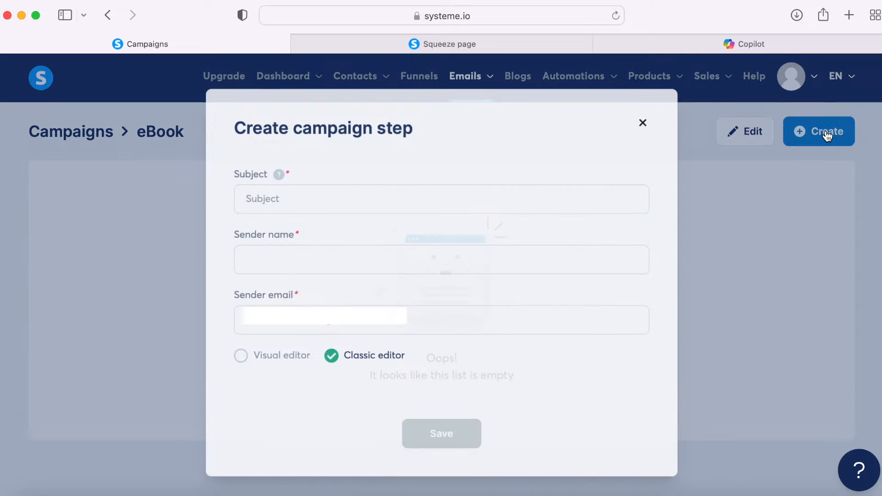
left_click(380, 193)
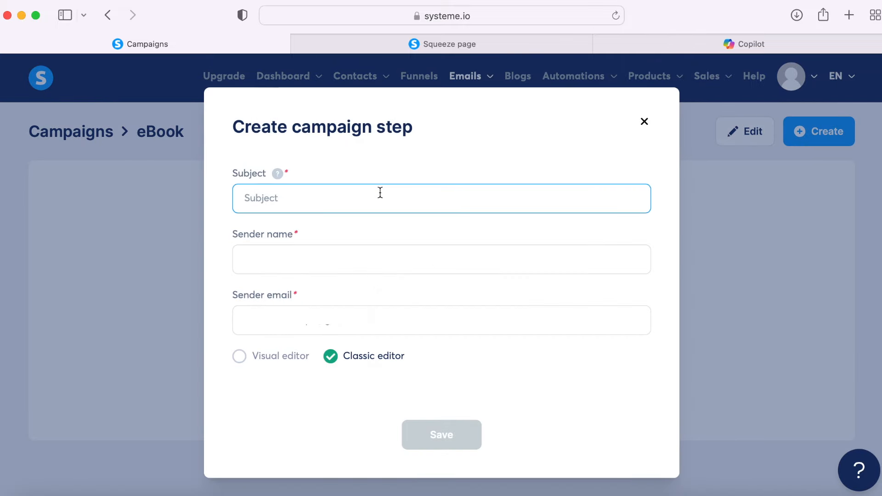
type("eBook")
left_click(346, 259)
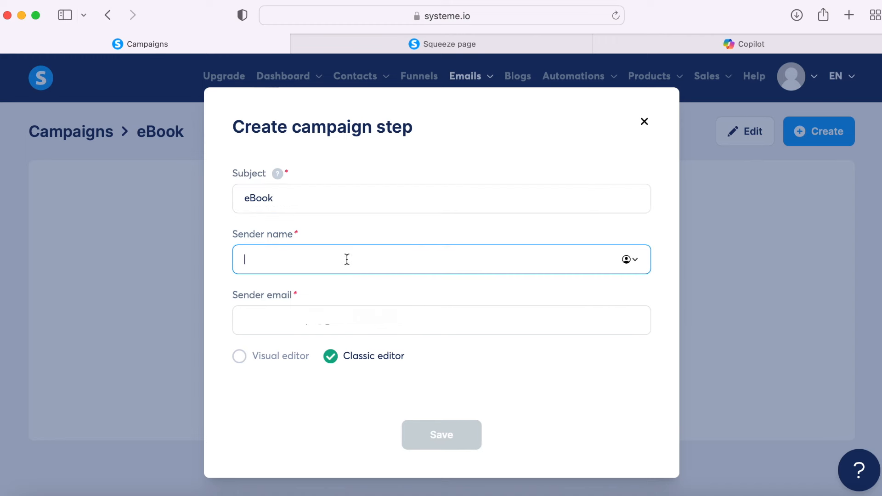
type("Lando Health")
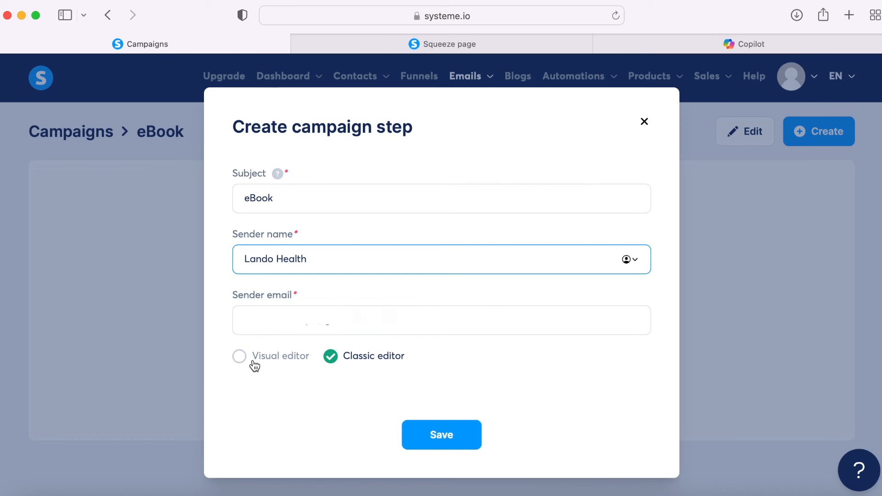
left_click(442, 431)
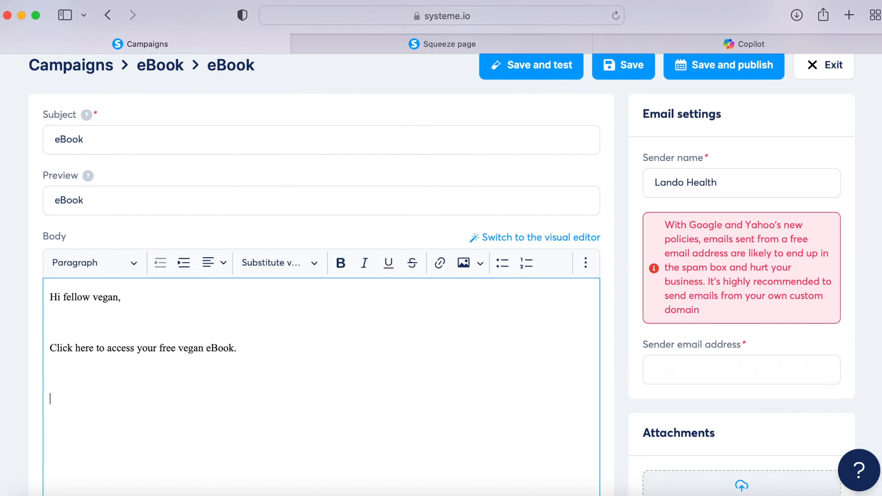
Step: Sign off the email body with "Regards," and "Lando Health" on separate lines
type("gards,")
key("Return")
type("Lando Health")
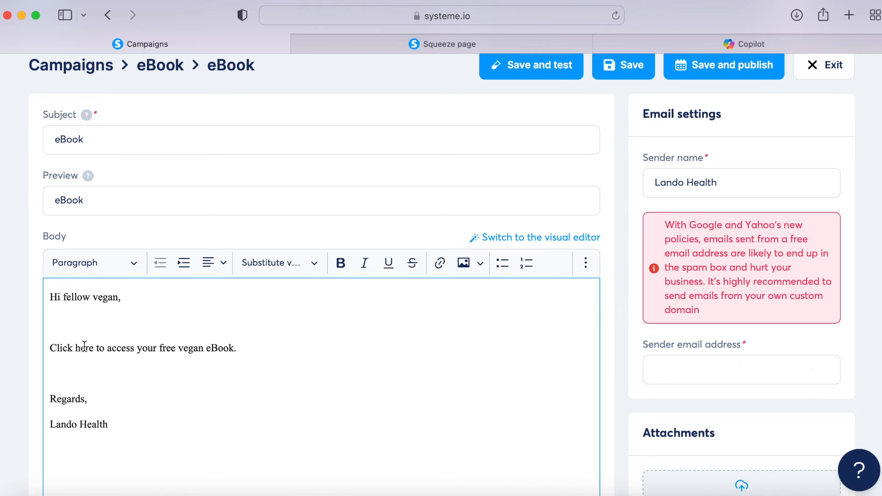
Step: Start a link on the word "here" in the email body and copy the sharing link of VeganCookBook.pdf from Google Drive
double_click(84, 347)
left_click(441, 273)
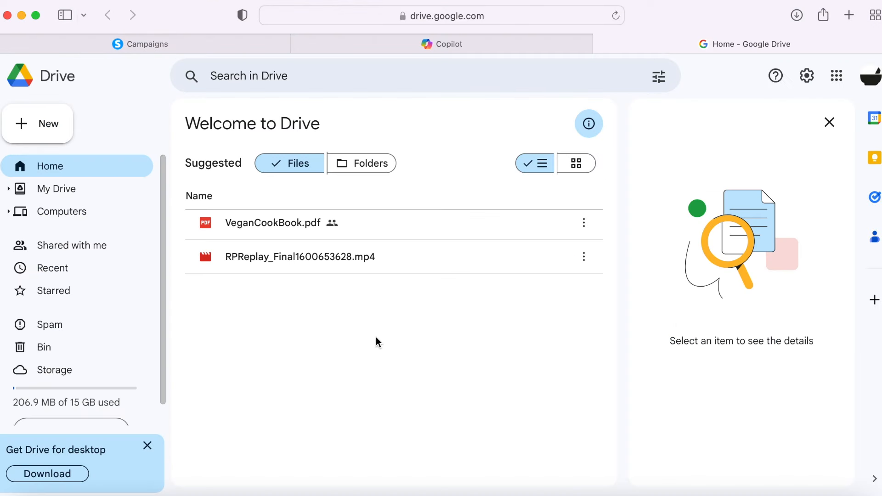
left_click(247, 223)
left_click(582, 224)
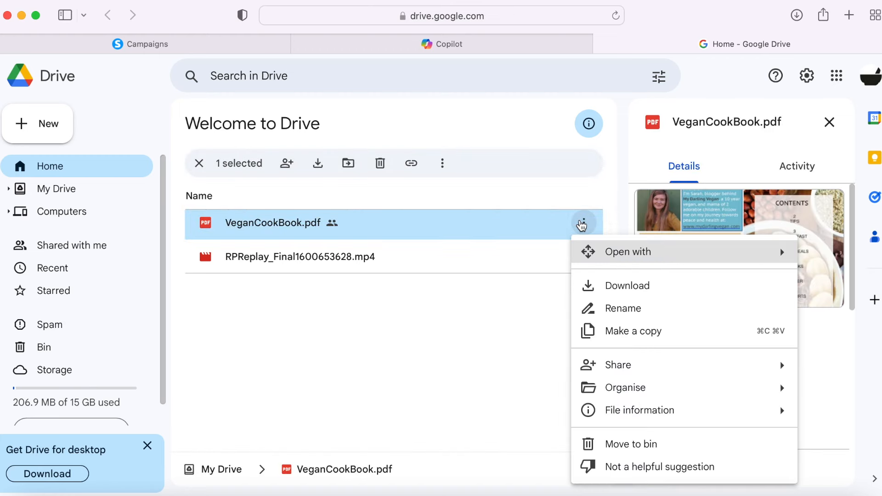
mouse_move(653, 370)
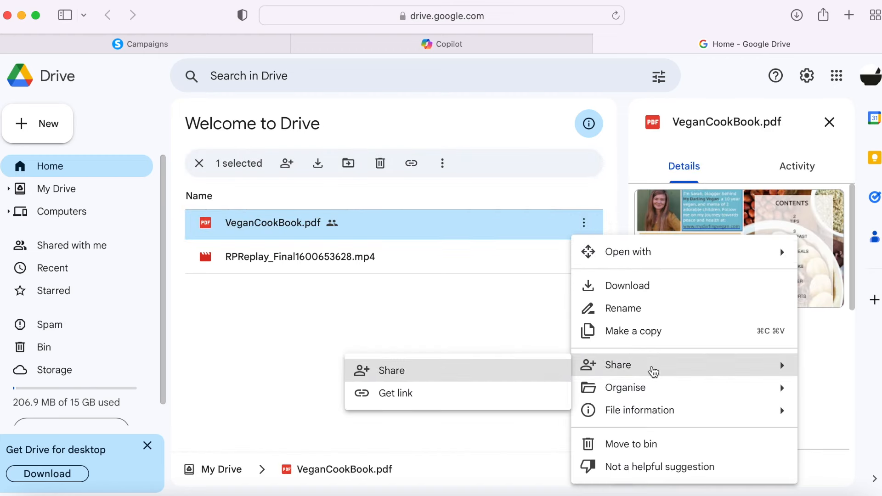
left_click(404, 375)
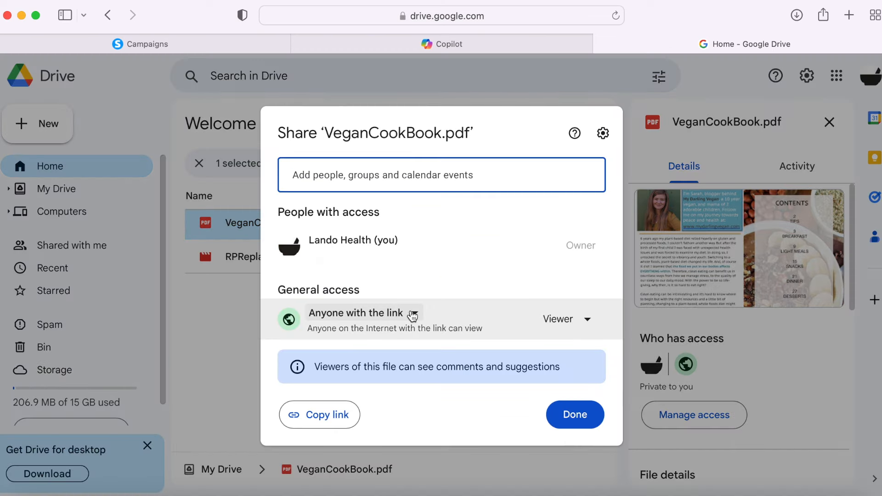
left_click(412, 315)
left_click(412, 315)
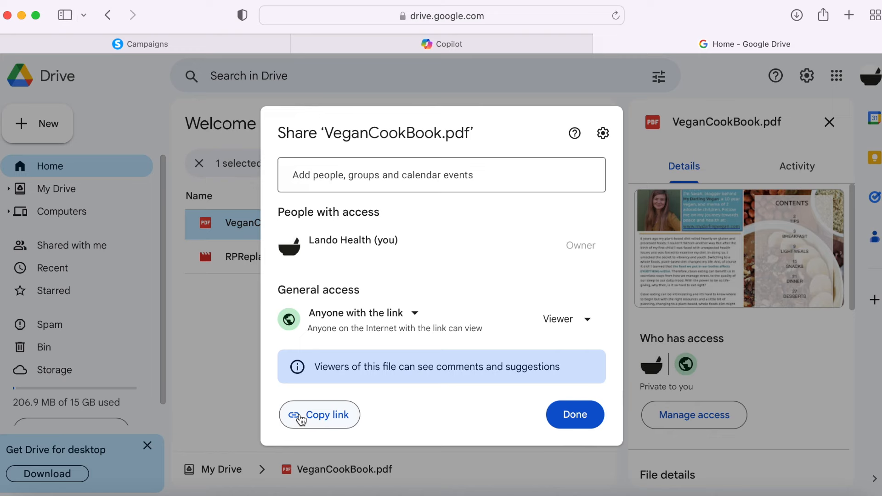
left_click(301, 420)
left_click(594, 419)
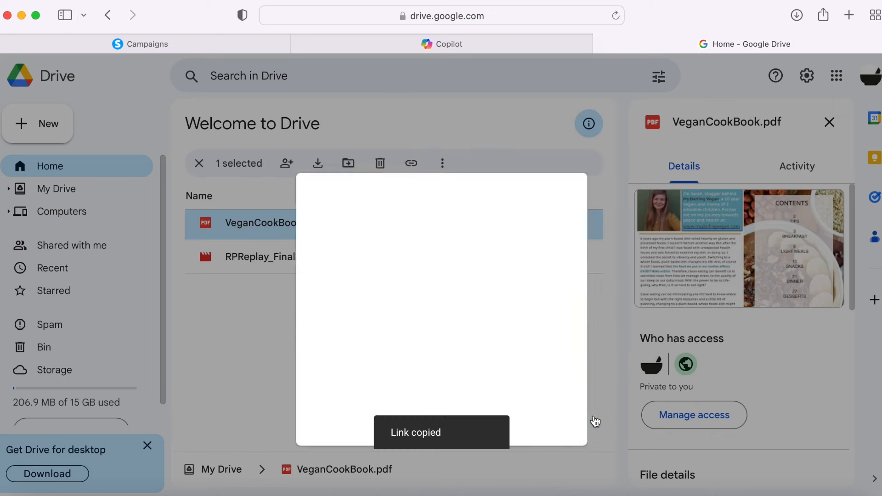
Step: Return to the campaign email in systeme.io and link the word "here" to the copied Google Drive URL
left_click(143, 40)
left_click(204, 378)
key("super+v")
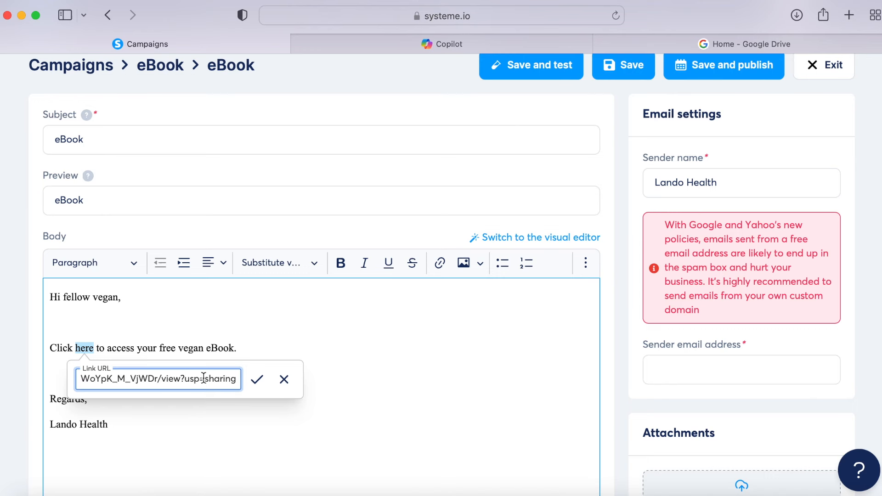
left_click(255, 381)
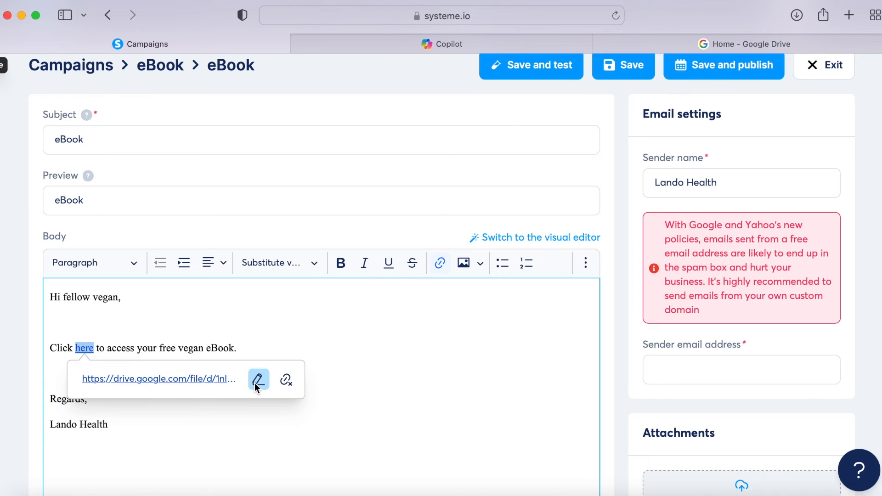
left_click(246, 351)
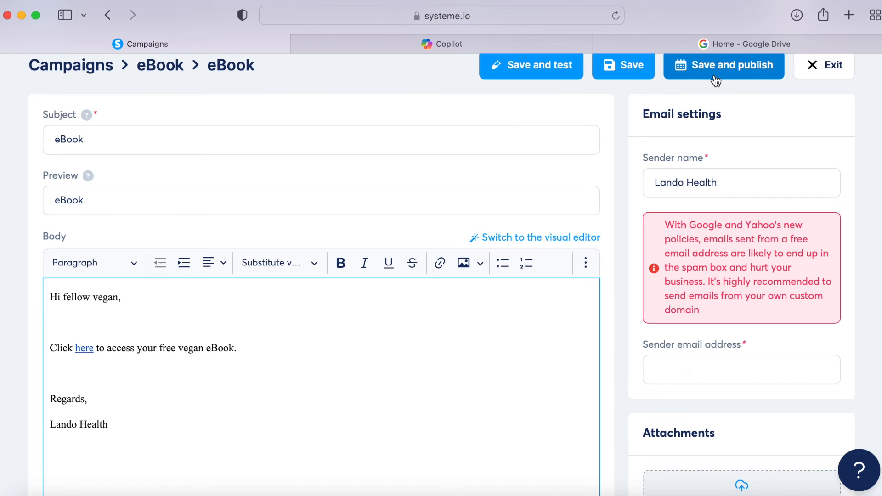
Step: Save and publish the email with a sending delay of 1 minute, and exit the email editor
left_click(715, 79)
left_click(489, 296)
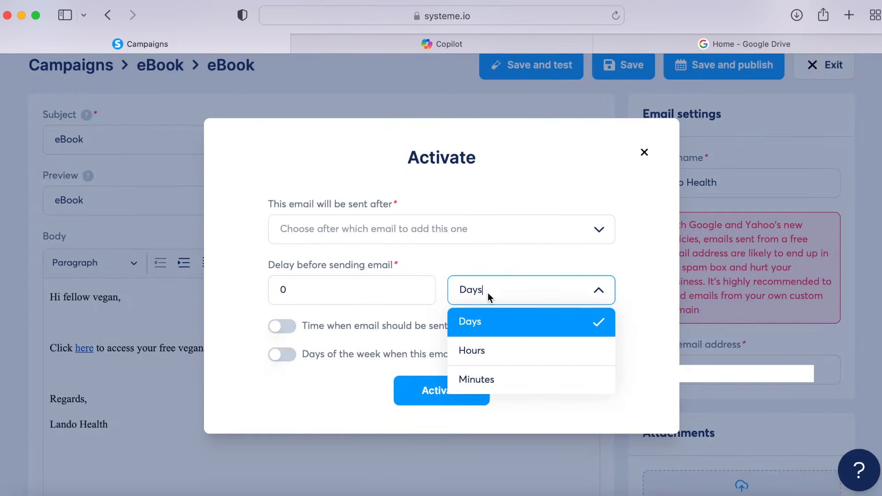
left_click(478, 377)
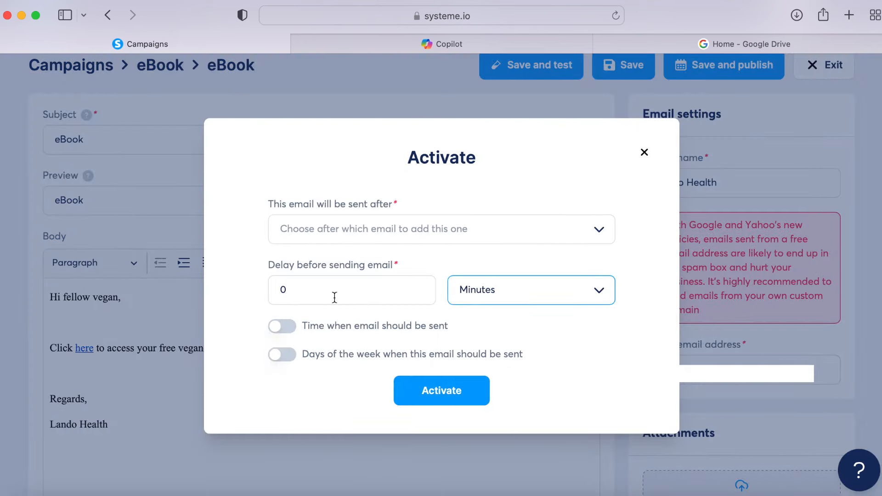
left_click(357, 296)
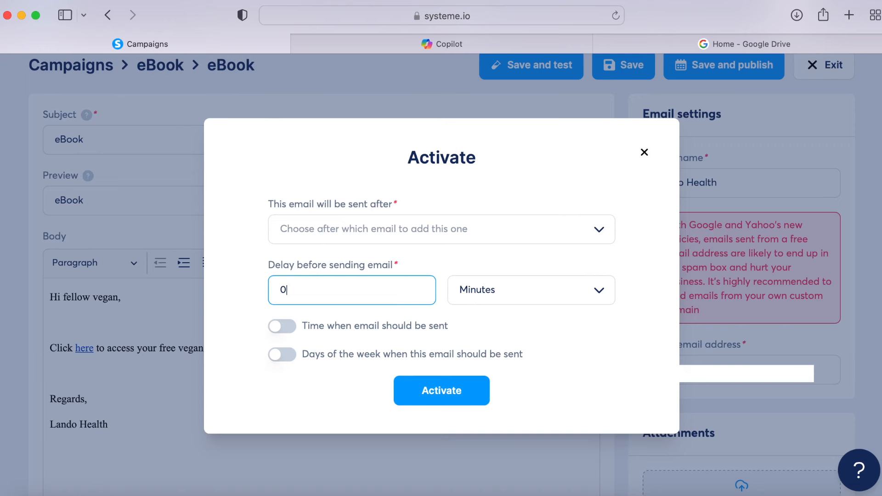
left_click(432, 389)
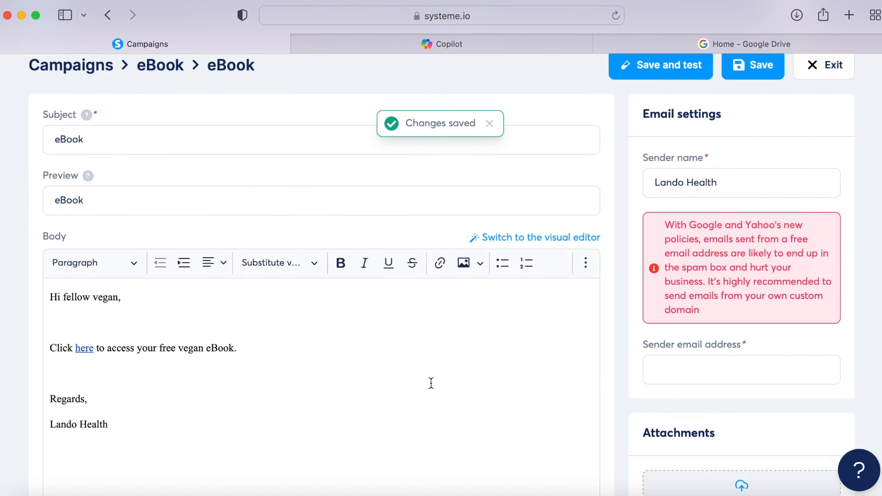
left_click(823, 65)
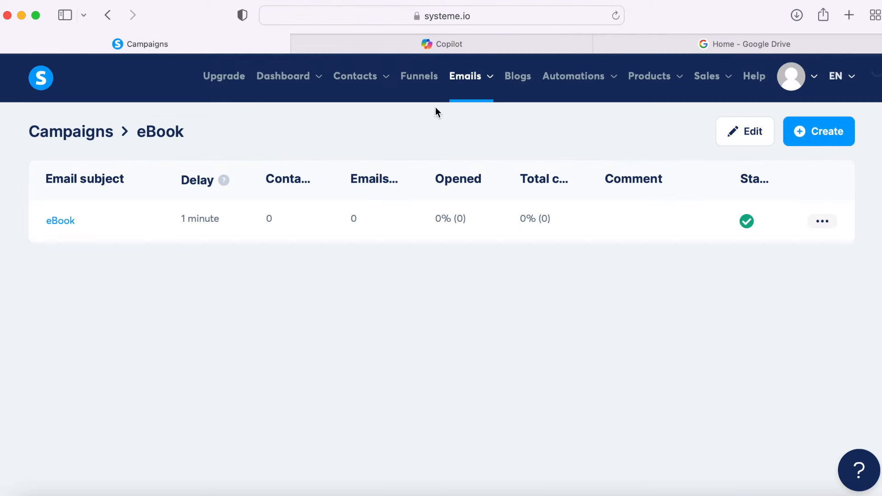
Step: Open the CookBook funnel and add a "Funnel step form subscribed" automation rule to its Vegan CookBook squeeze page
left_click(415, 78)
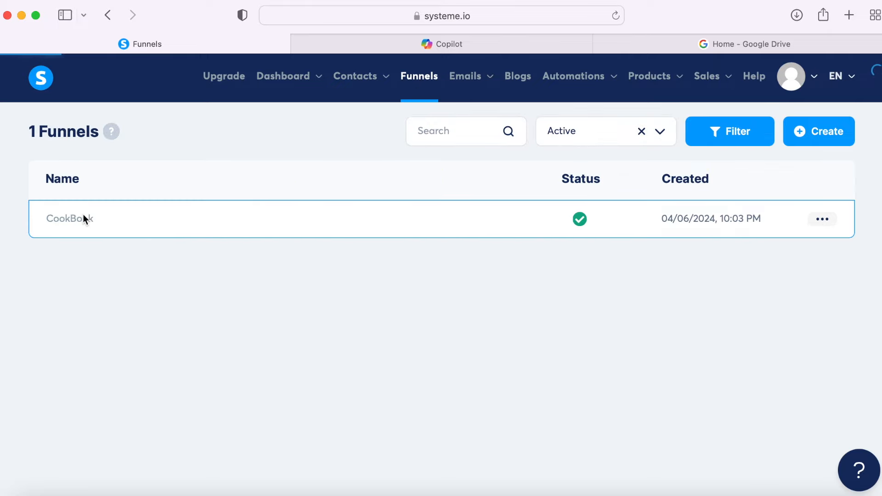
left_click(83, 218)
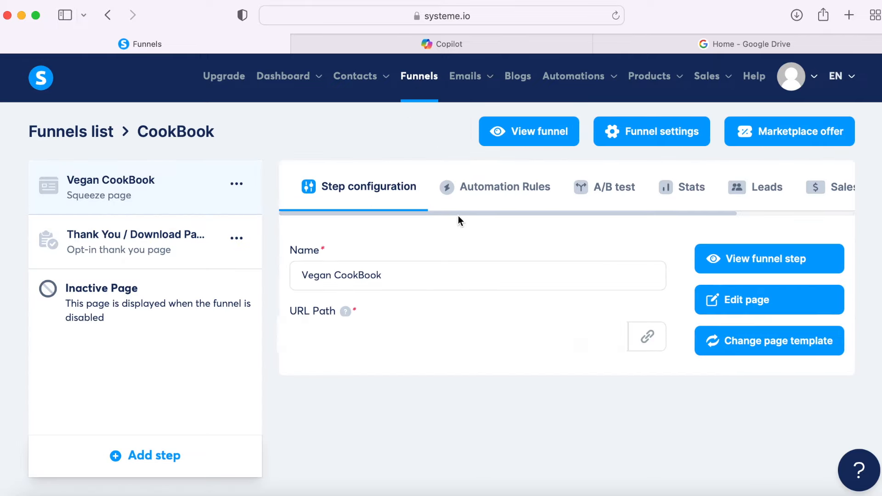
left_click(511, 196)
scroll(572, 256, "down", 3)
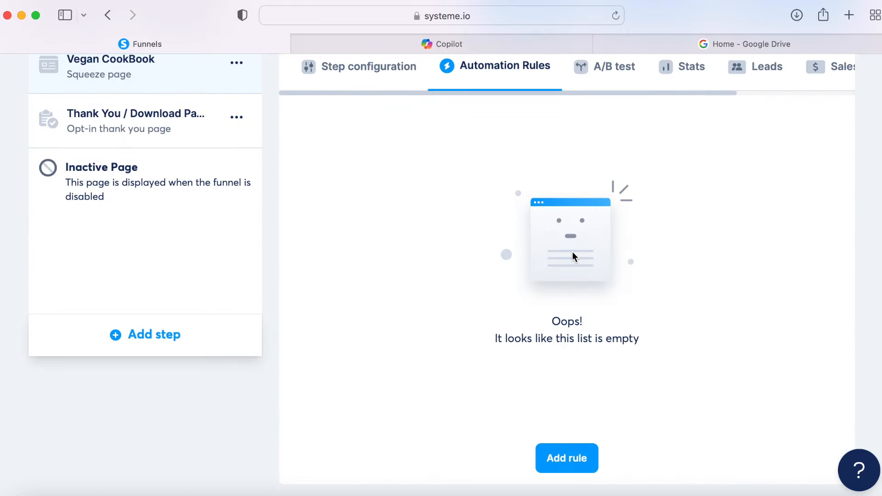
left_click(572, 461)
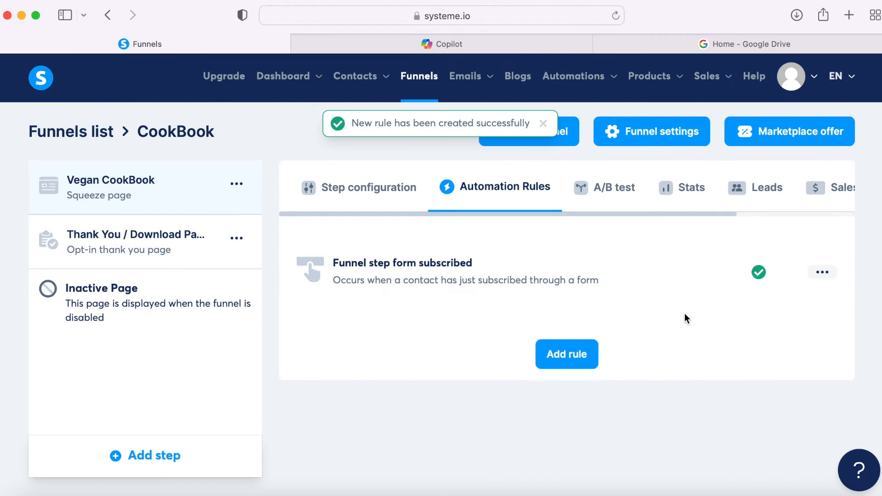
Step: Edit the automation rule to add a "Subscribe to campaign" action for the eBook campaign, and save the rule
left_click(823, 273)
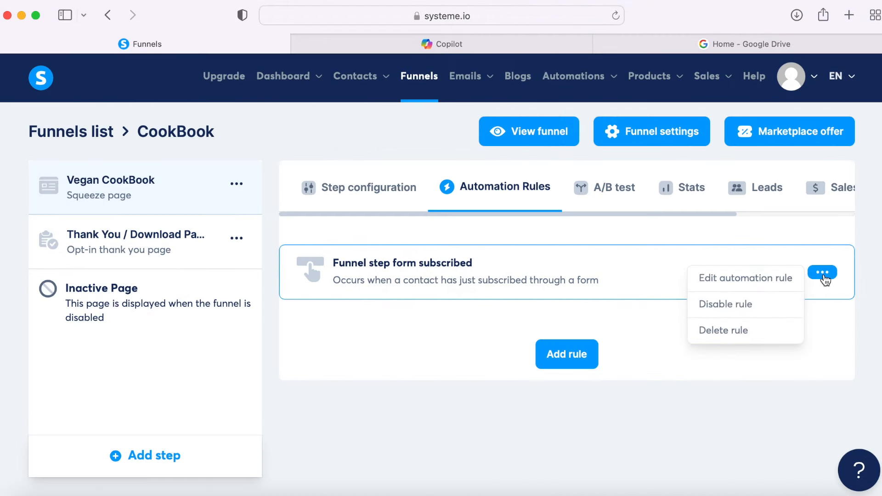
left_click(784, 284)
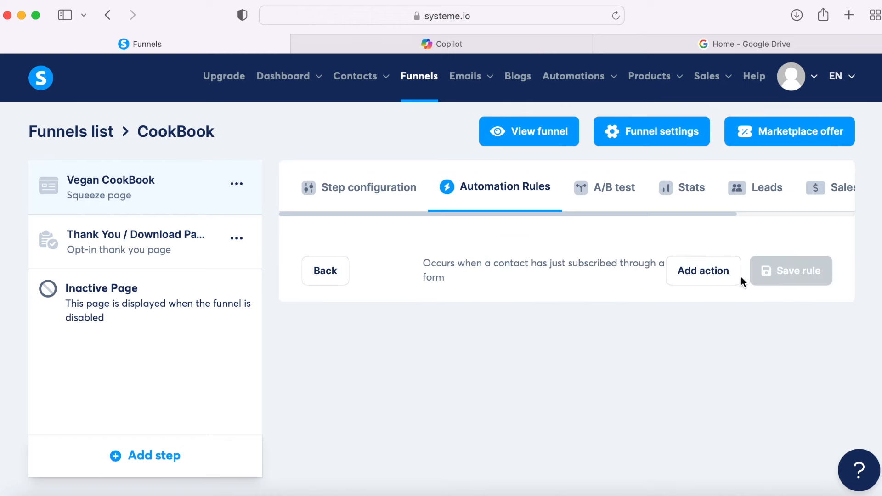
left_click(725, 278)
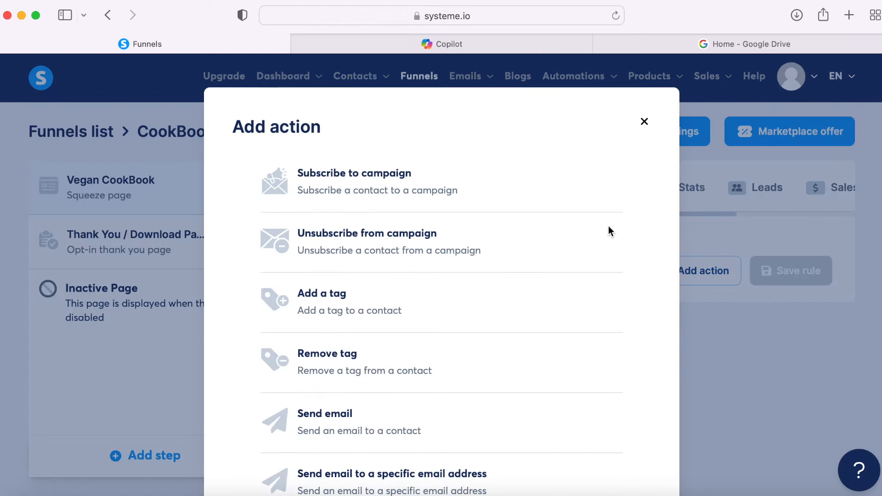
left_click(393, 187)
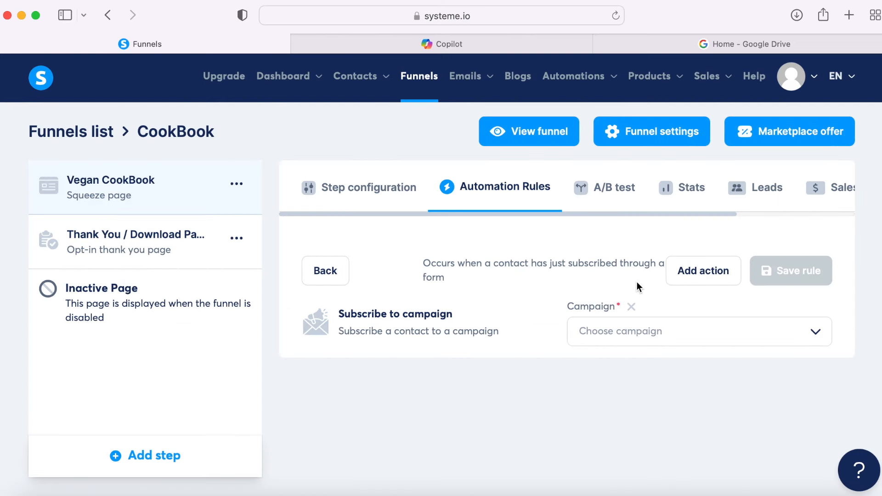
left_click(811, 336)
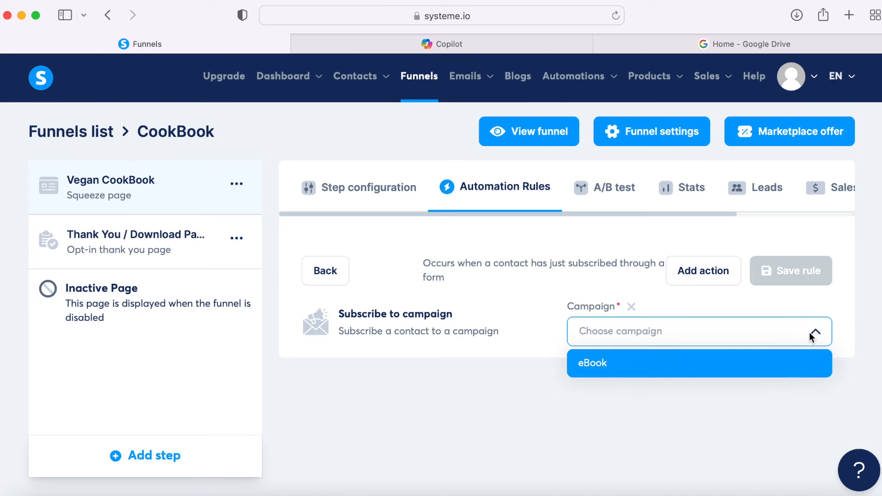
left_click(585, 363)
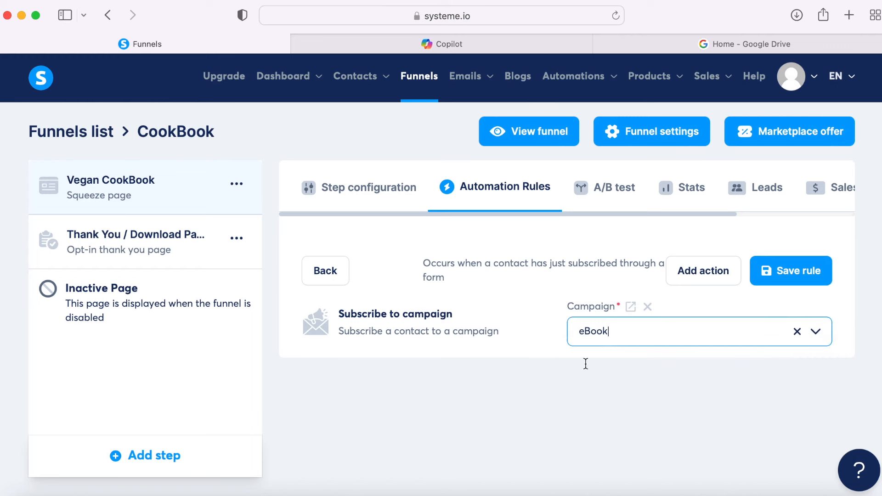
left_click(780, 280)
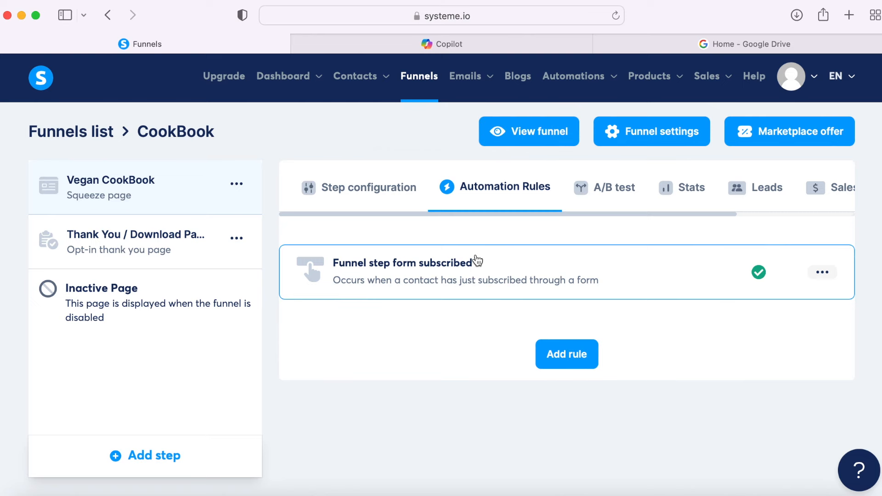
Step: View the live funnel and test the squeeze page by pasting an email address and requesting the eBook
left_click(522, 133)
left_click(216, 299)
key("super+v")
left_click(312, 339)
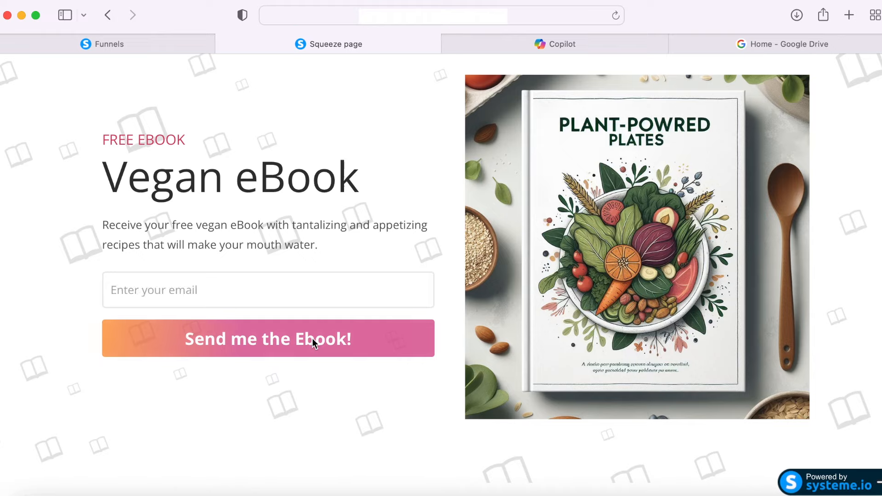